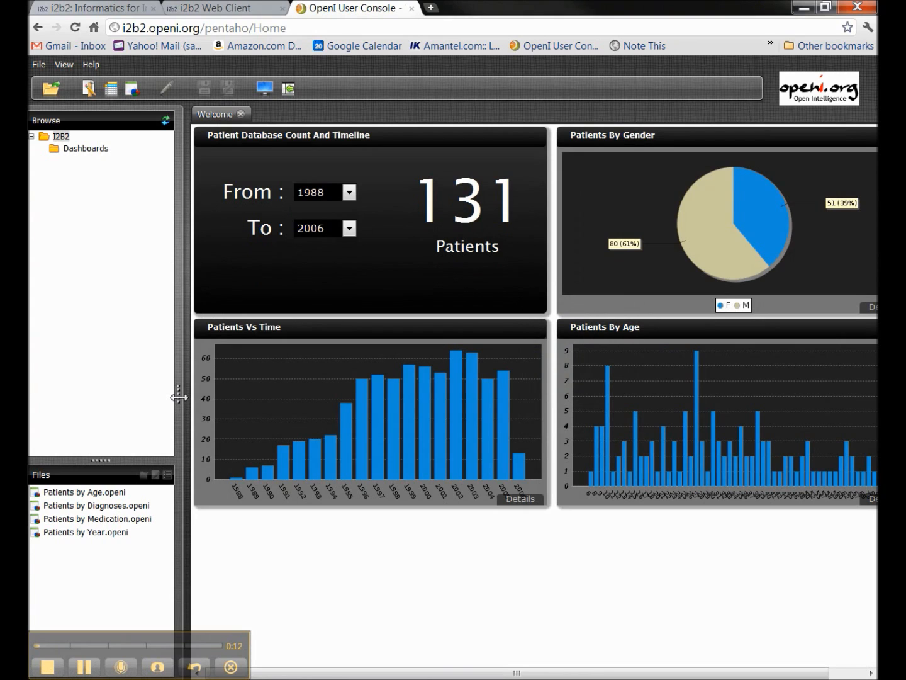
# Hide the file browser to view the full dashboard and show the Details options of the Patients Vs Time chart.
pyautogui.moveTo(179, 396); pyautogui.dragTo(28, 394)
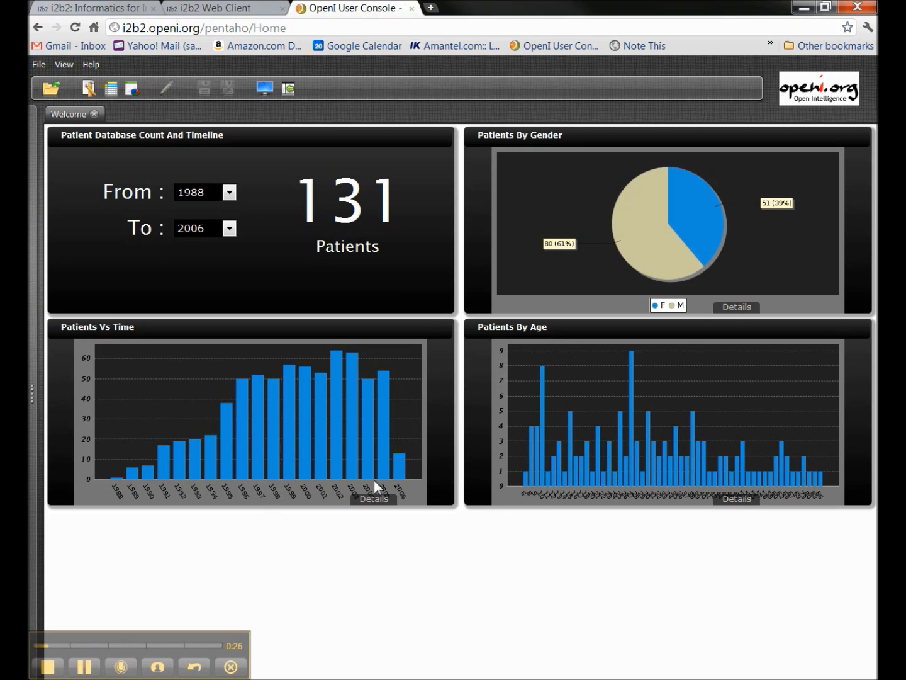
pyautogui.click(374, 497)
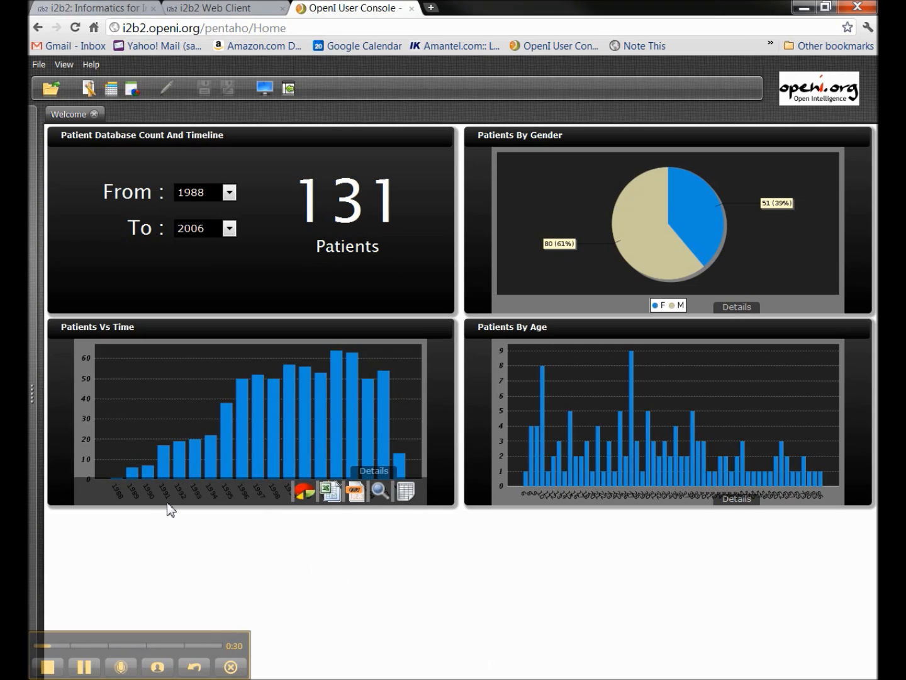
# Open the Patients by Diagnoses.openi report from the file browser, and hide the browser to widen the report.
pyautogui.moveTo(34, 391); pyautogui.dragTo(156, 400)
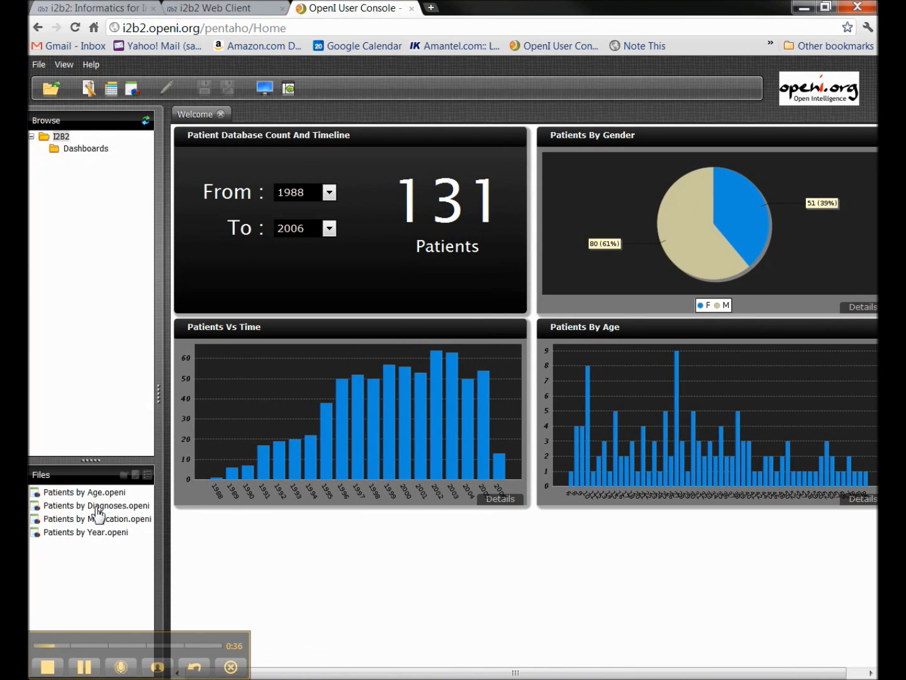
pyautogui.doubleClick(96, 508)
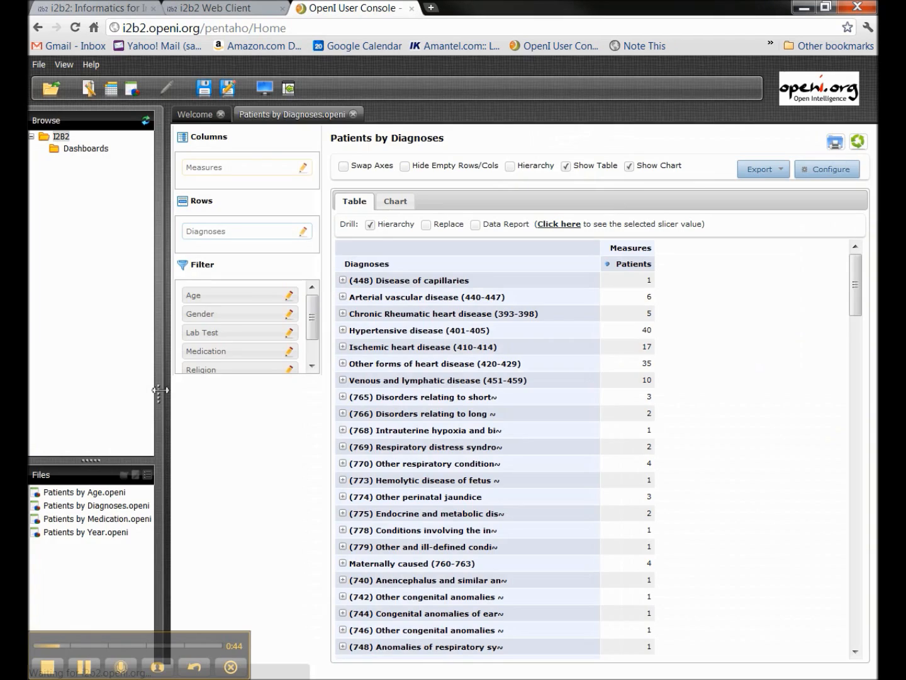
pyautogui.moveTo(158, 390); pyautogui.dragTo(32, 403)
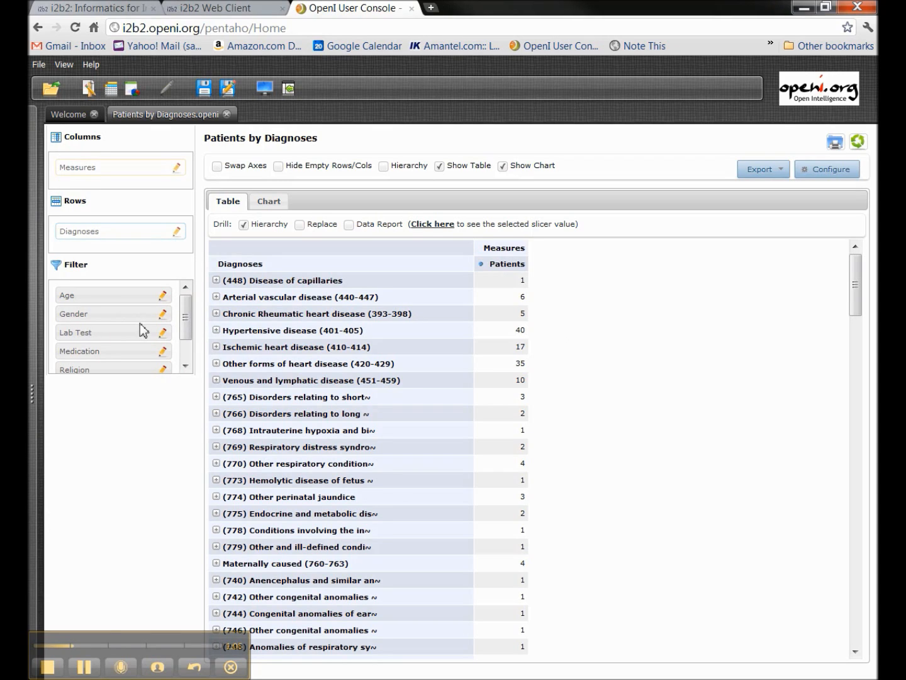
# Filter the Patients by Diagnoses report to gender M.
pyautogui.click(161, 314)
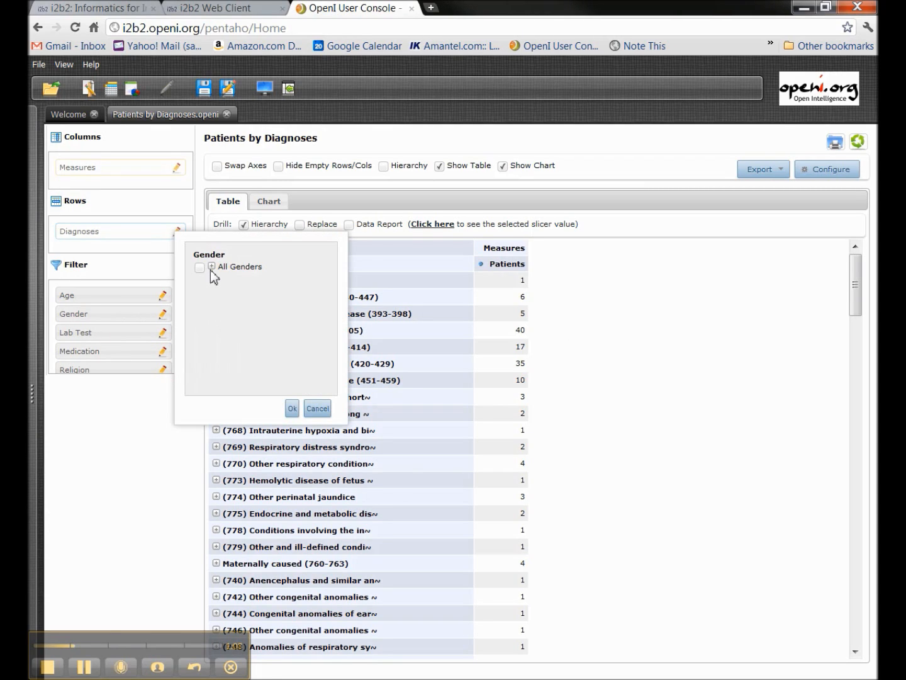
pyautogui.click(207, 299)
pyautogui.click(293, 409)
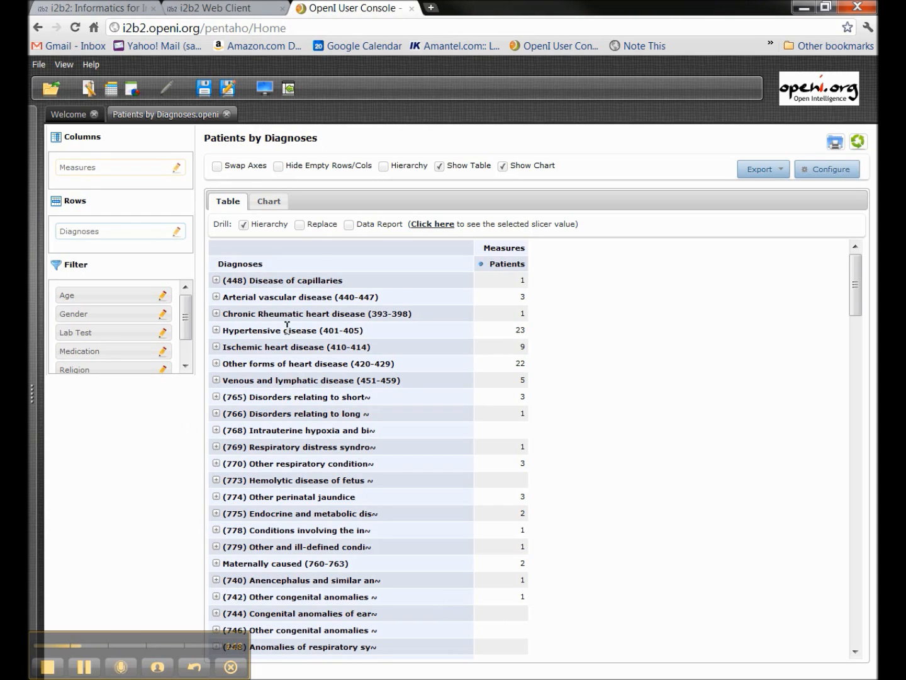
# Show the report as a chart and set its chart type to Bar Chart.
pyautogui.click(270, 202)
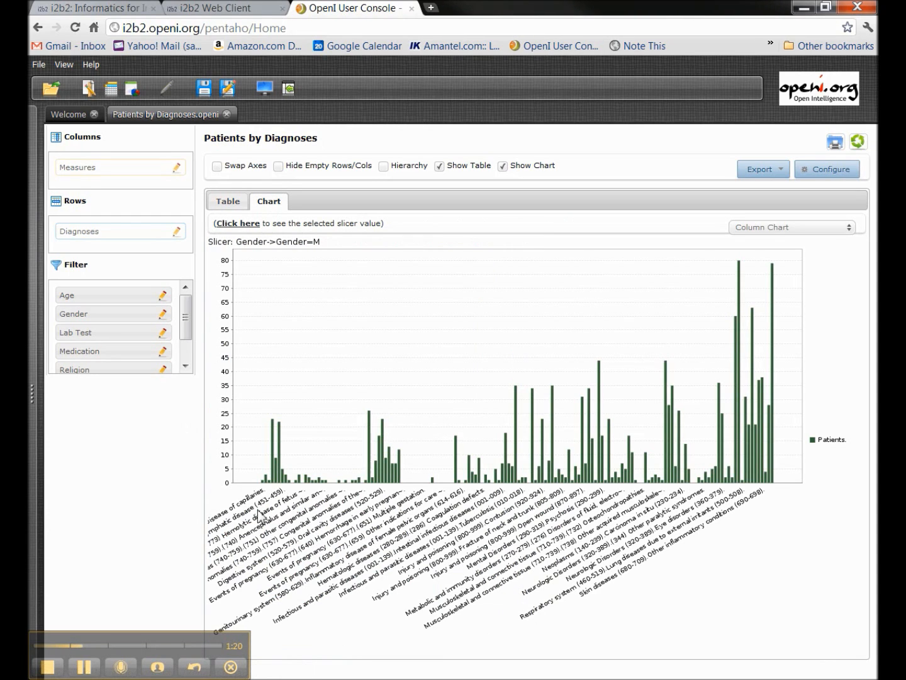
pyautogui.click(843, 227)
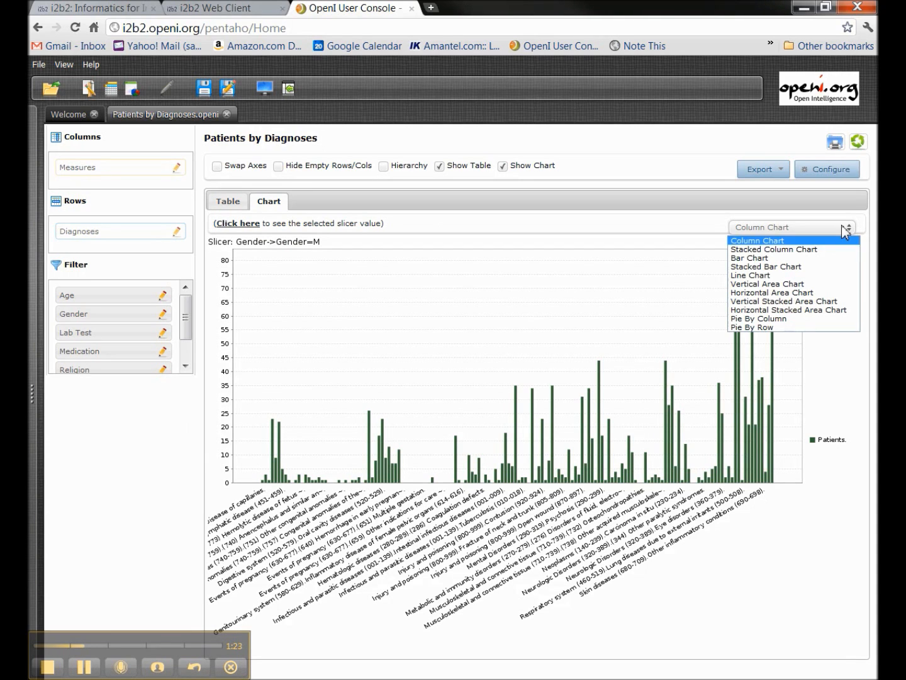
pyautogui.click(815, 258)
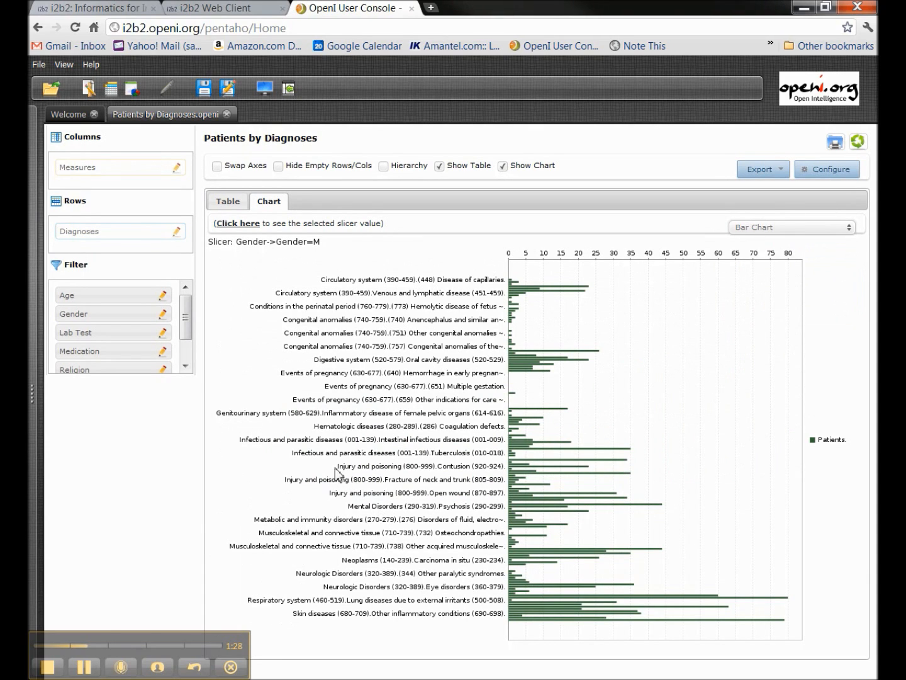
# Return to the table and replace Diagnoses with Medication as the row dimension, moving Diagnoses to the filters.
pyautogui.click(228, 201)
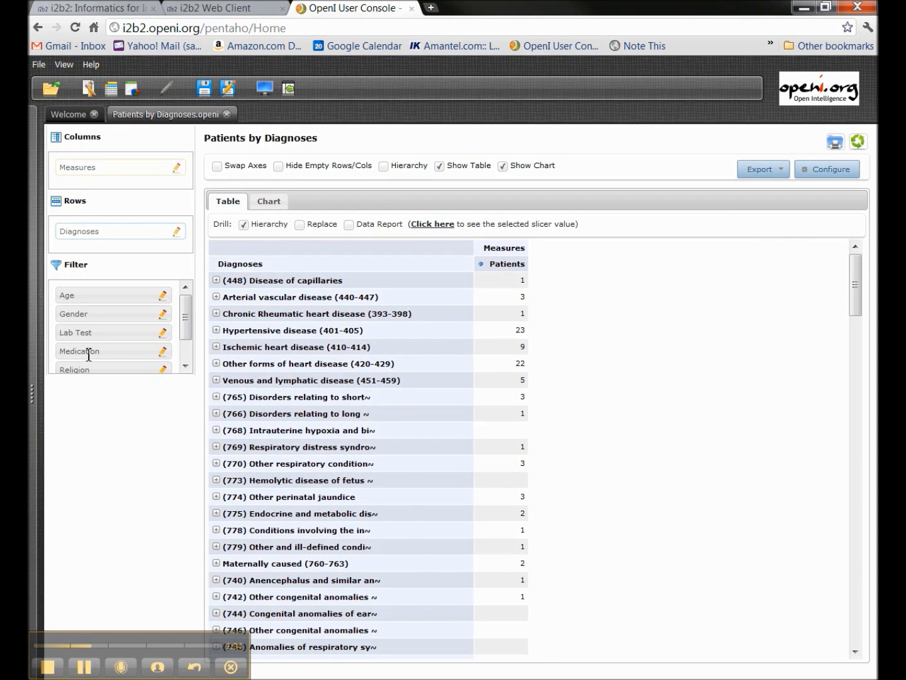
pyautogui.moveTo(88, 355); pyautogui.dragTo(75, 236)
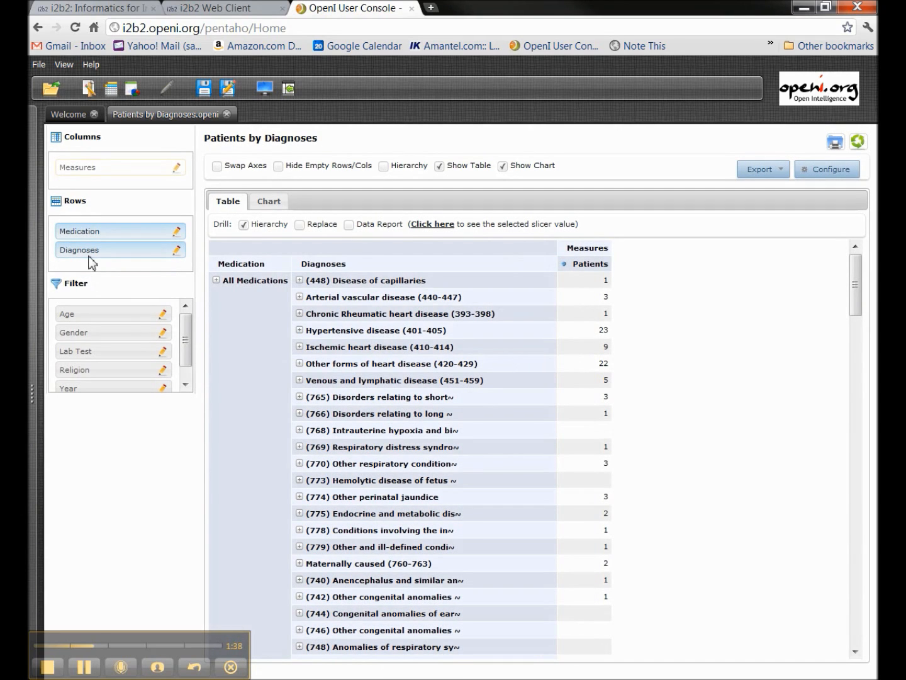
pyautogui.moveTo(89, 249); pyautogui.dragTo(87, 357)
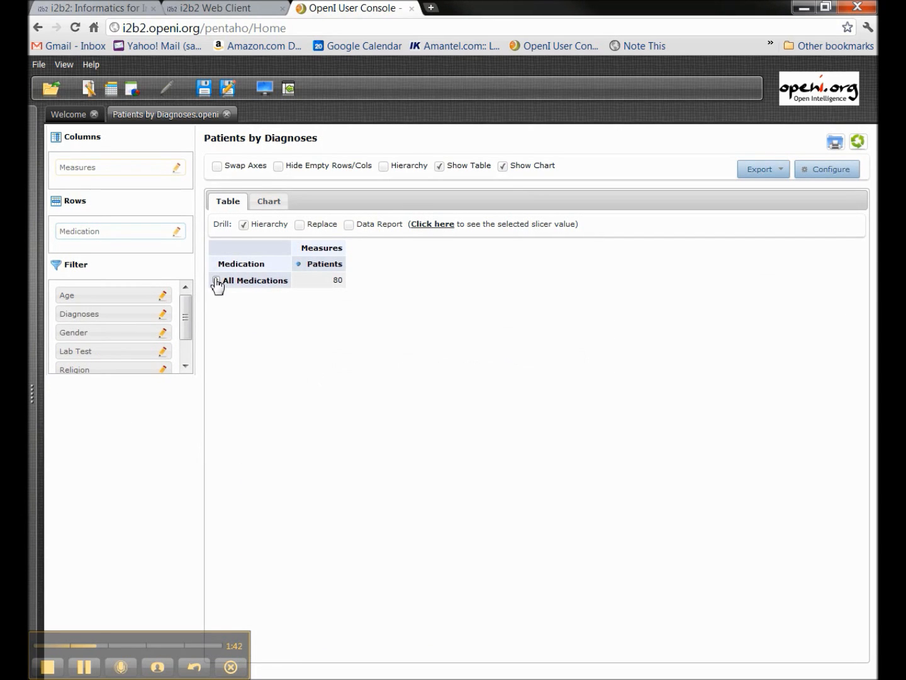
# Expand All Medications into its medication groups and remove the All Medications total from the rows.
pyautogui.click(216, 281)
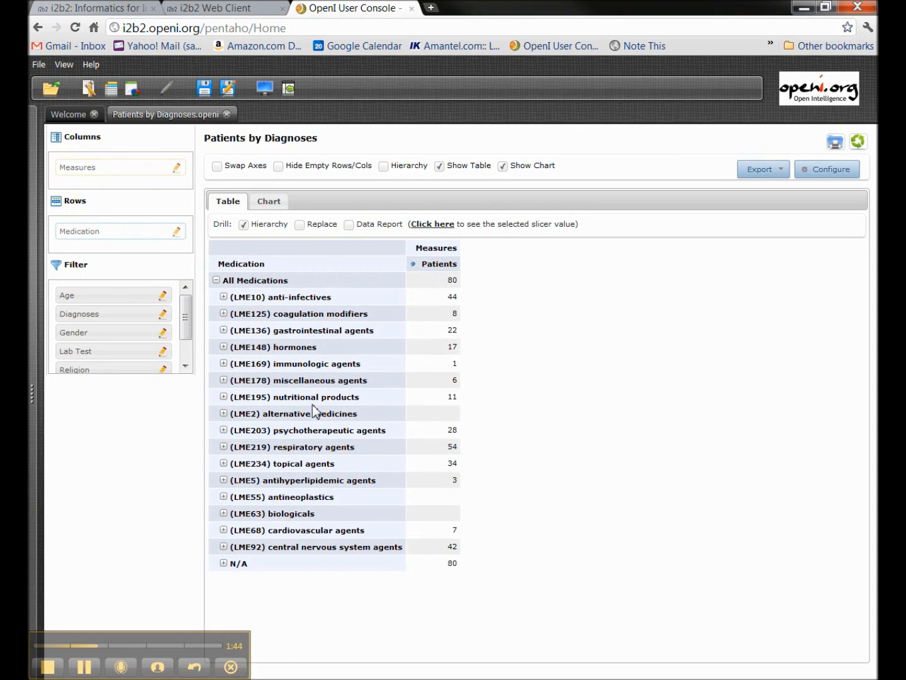
pyautogui.click(176, 231)
pyautogui.click(217, 178)
pyautogui.click(310, 320)
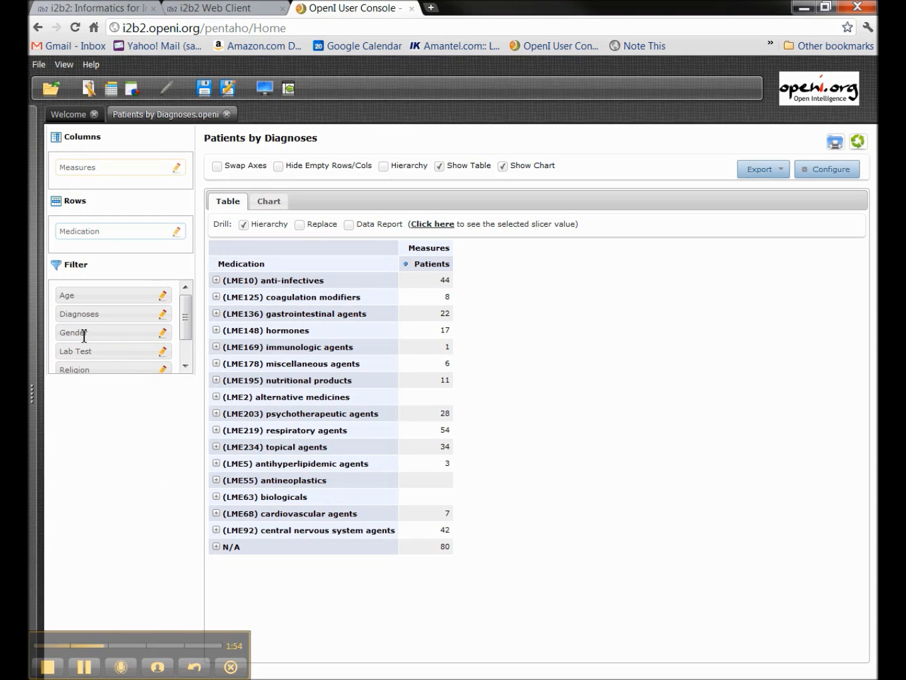
# Add Gender to the columns, selecting F and M individually instead of All Genders.
pyautogui.moveTo(106, 336); pyautogui.dragTo(99, 195)
pyautogui.click(177, 186)
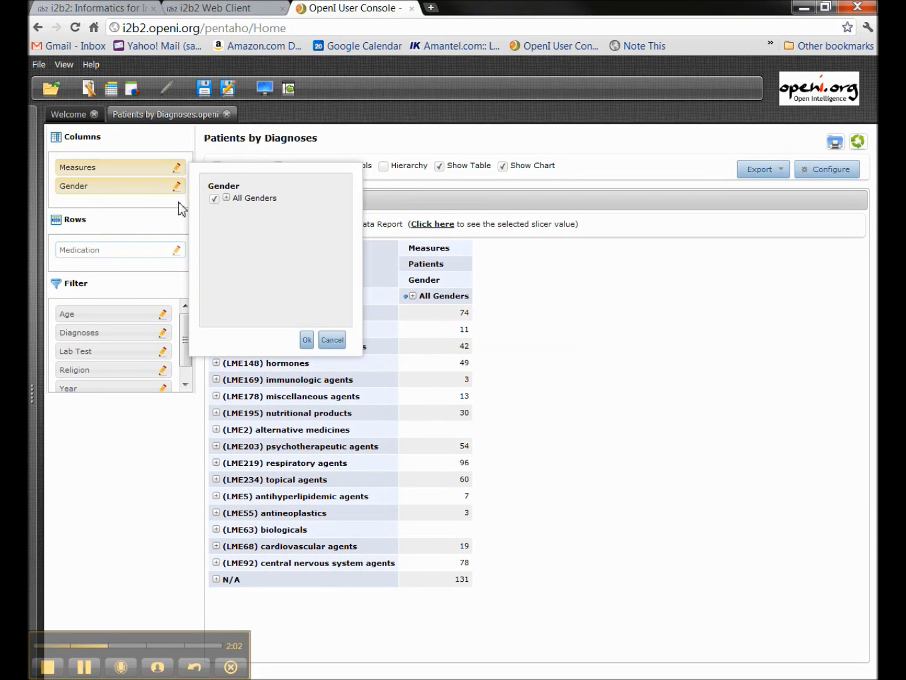
pyautogui.click(225, 198)
pyautogui.click(214, 198)
pyautogui.click(221, 214)
pyautogui.click(222, 229)
pyautogui.click(308, 340)
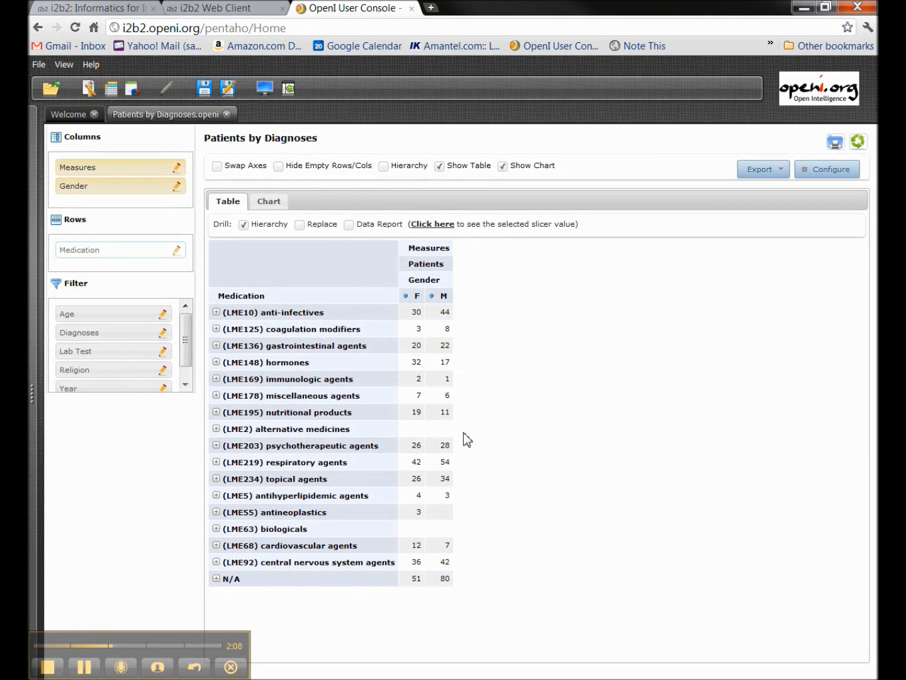
# Compare female and male patients per medication in the chart, then return to the table and show the available export formats.
pyautogui.click(271, 201)
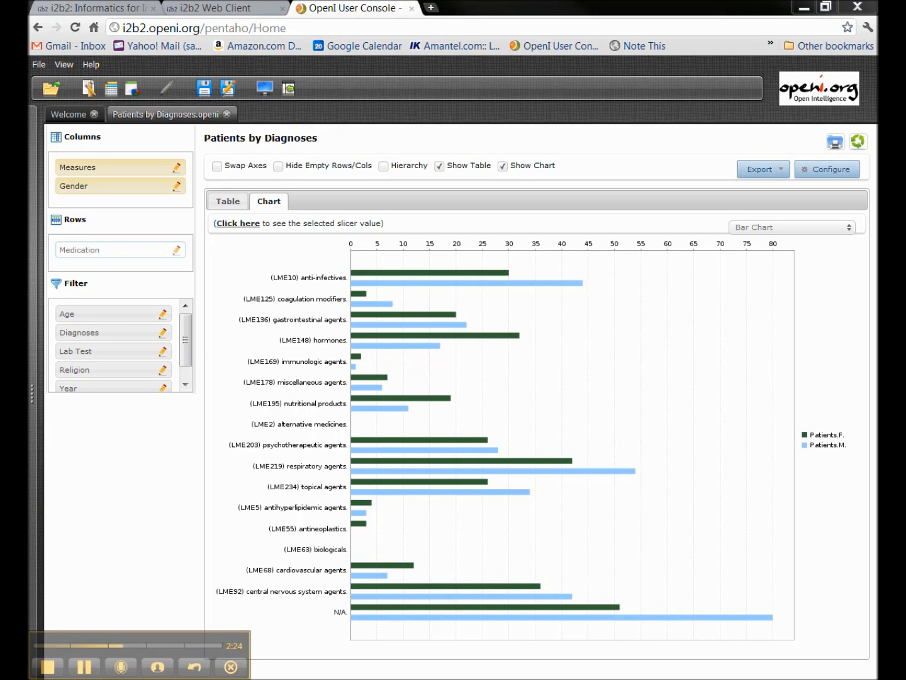
pyautogui.click(240, 203)
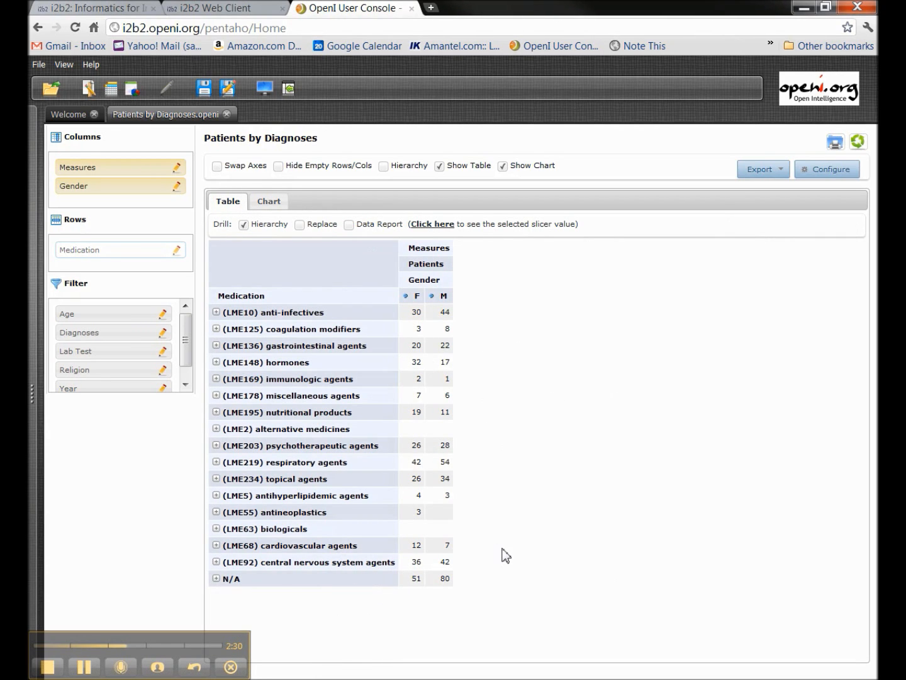
pyautogui.click(760, 170)
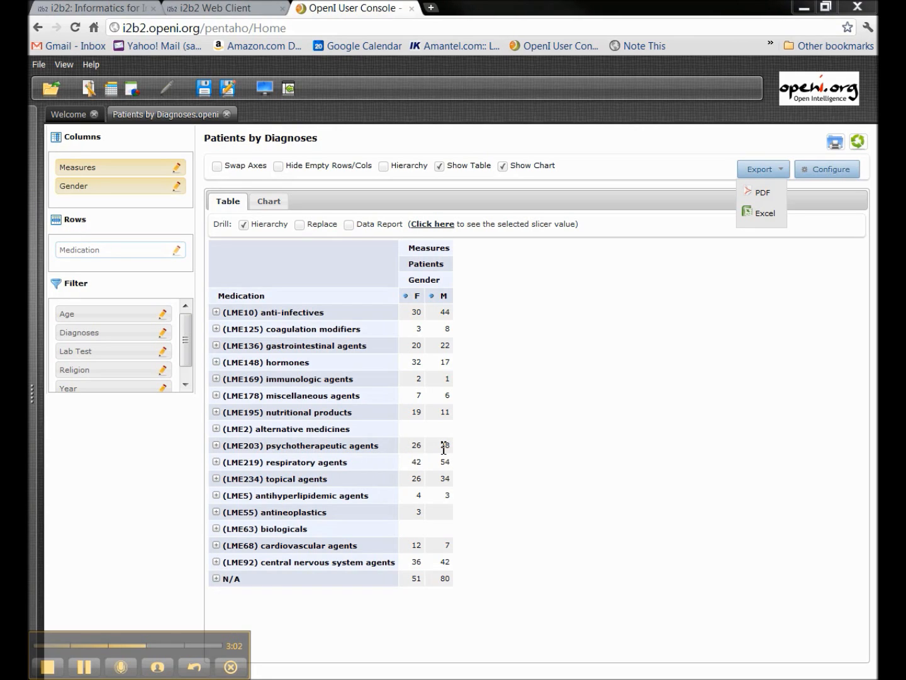
# Enable Data Report drilling, open the patient-level data behind the male psychotherapeutic agents count in Excel, and return to the report.
pyautogui.click(349, 225)
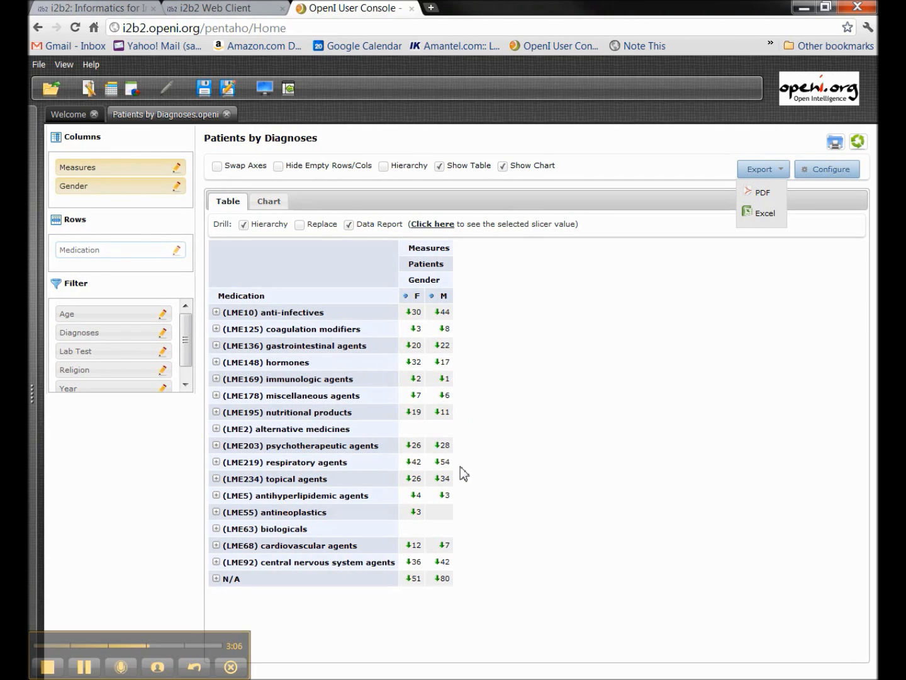
pyautogui.click(439, 450)
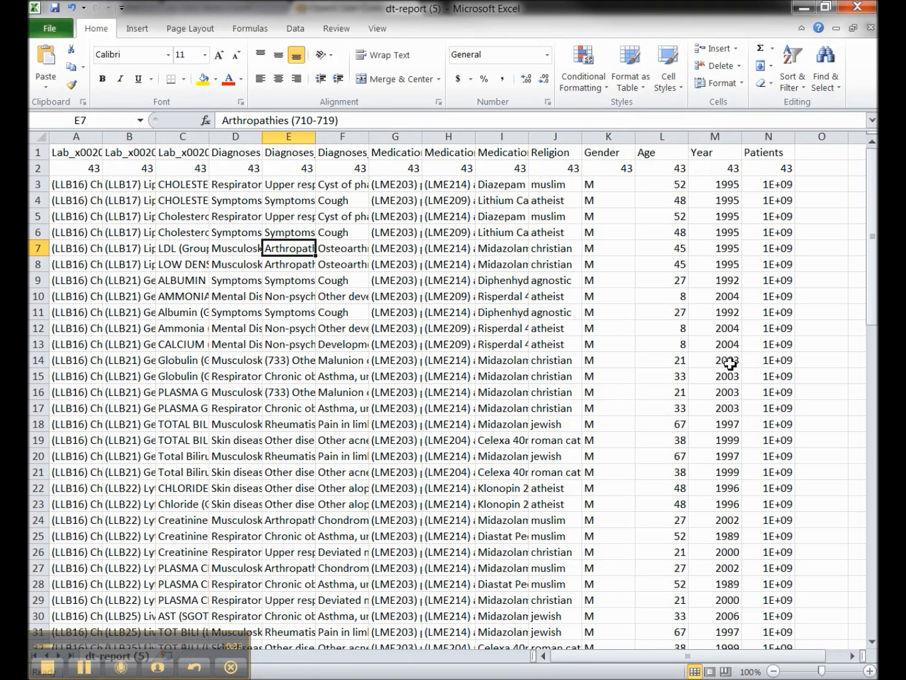
pyautogui.click(804, 11)
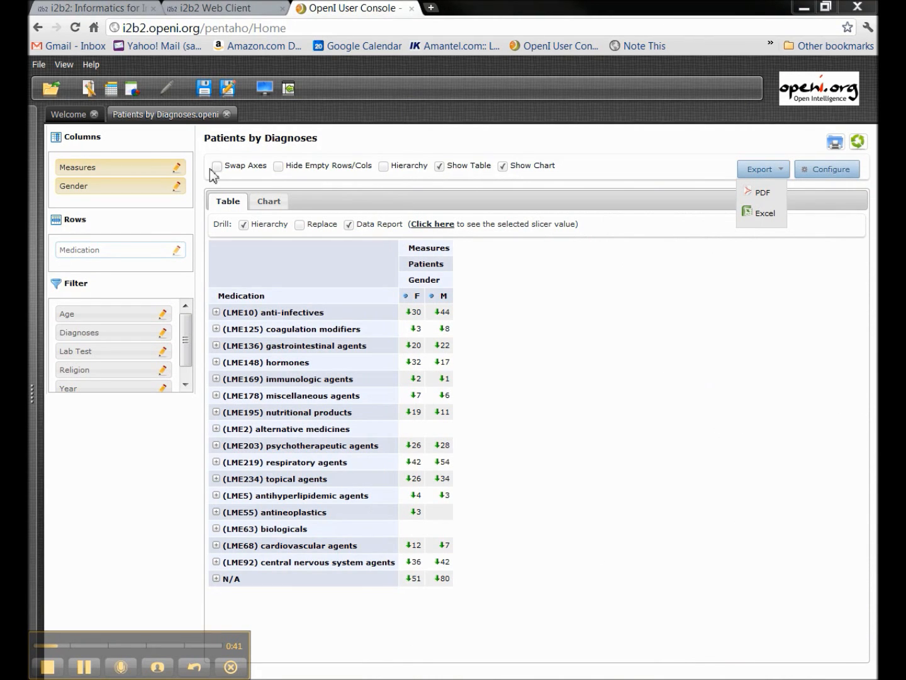
# Start a new OpenI Analysis Report with schema I2B2 and cube demo, and explore the cube.
pyautogui.click(42, 70)
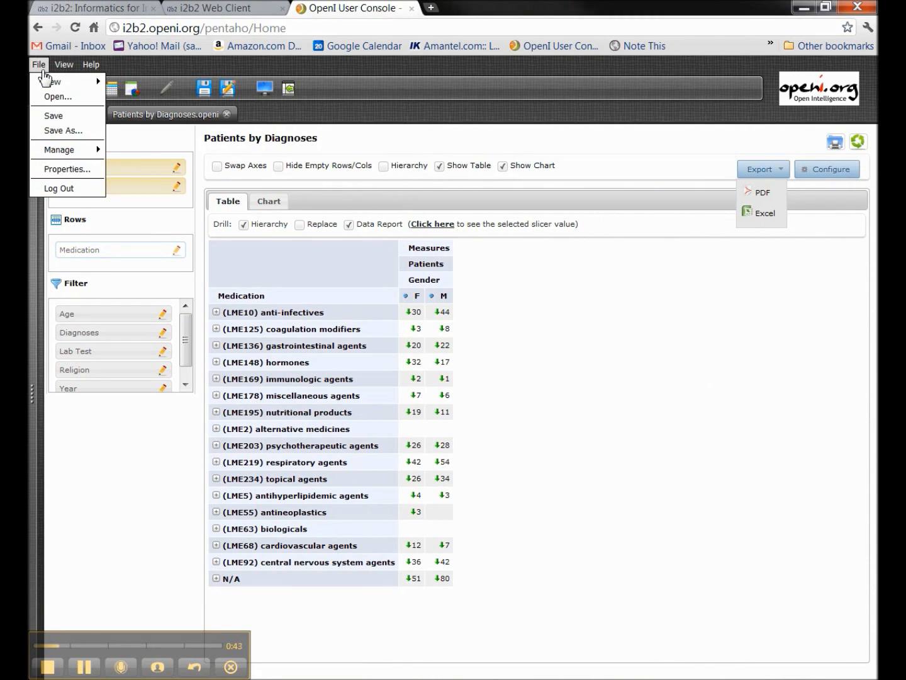
pyautogui.moveTo(49, 90)
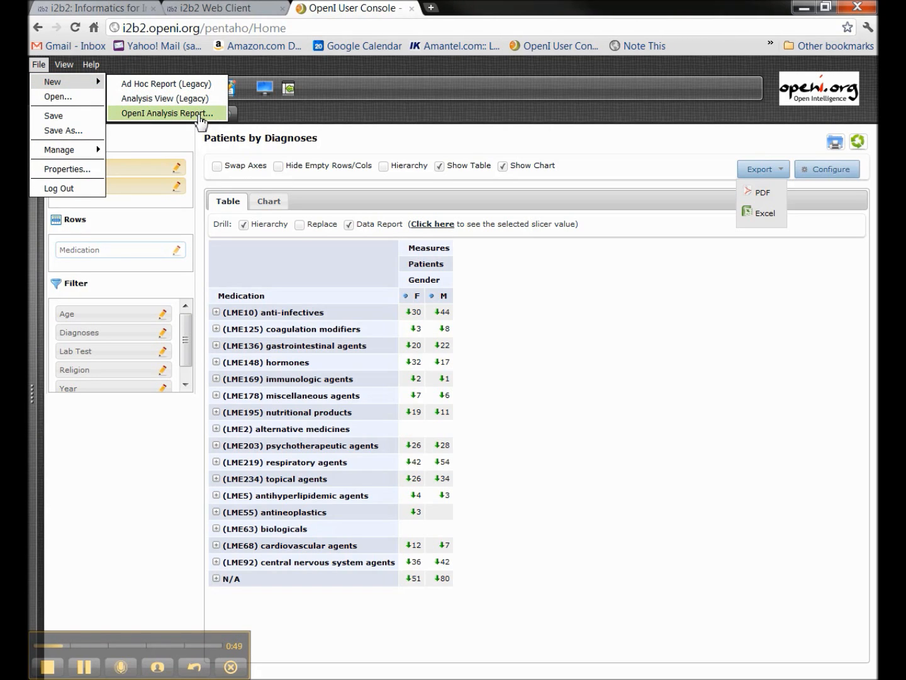
pyautogui.click(200, 114)
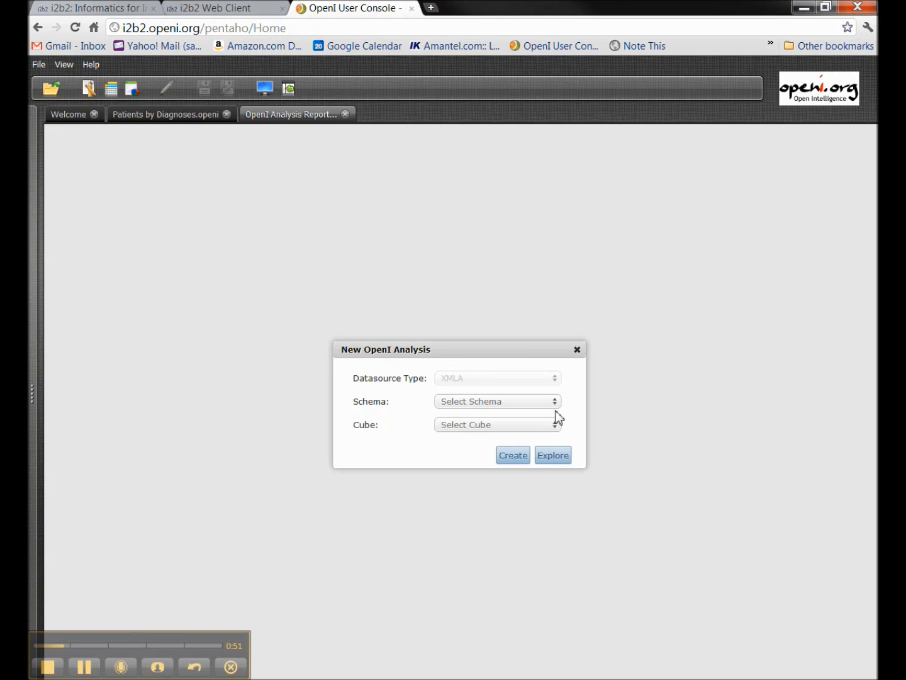
pyautogui.click(554, 405)
pyautogui.click(546, 425)
pyautogui.click(550, 427)
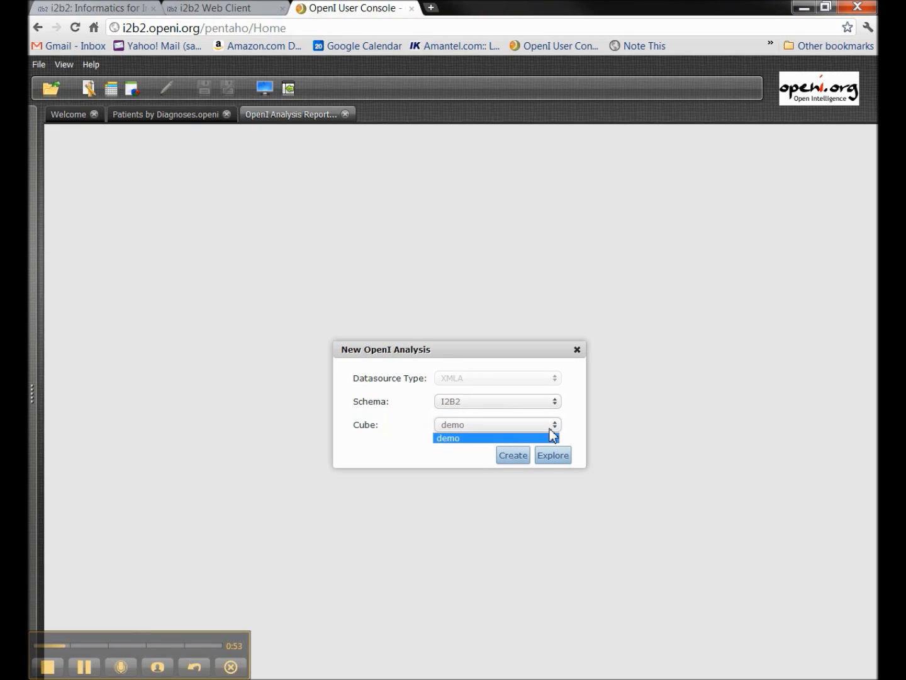
pyautogui.click(550, 433)
pyautogui.click(559, 457)
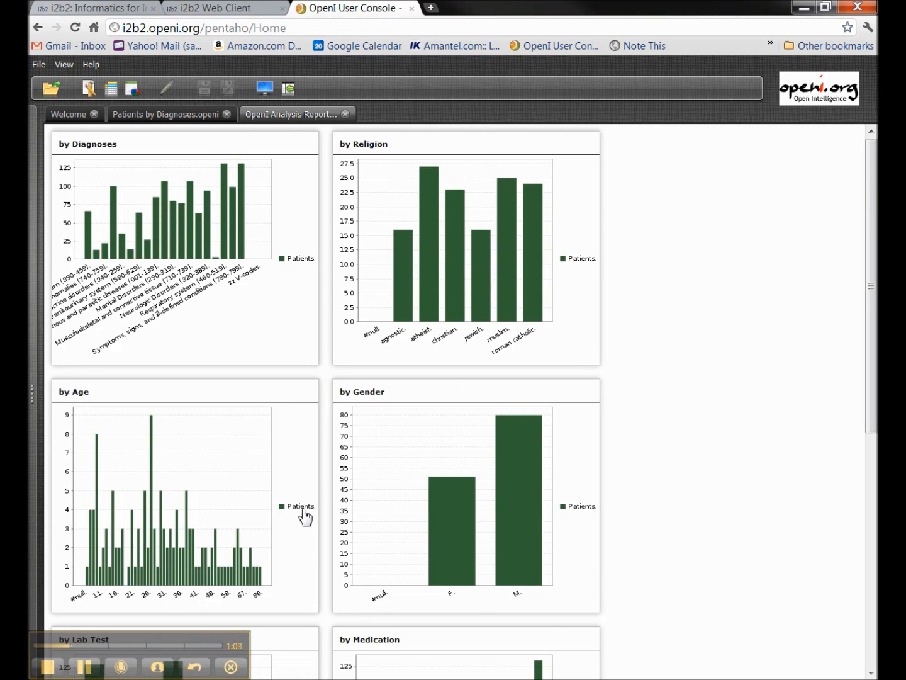
# Open the by Medication chart as an analysis report, and go back to the Welcome dashboard.
pyautogui.scroll(-3, 432, 536)
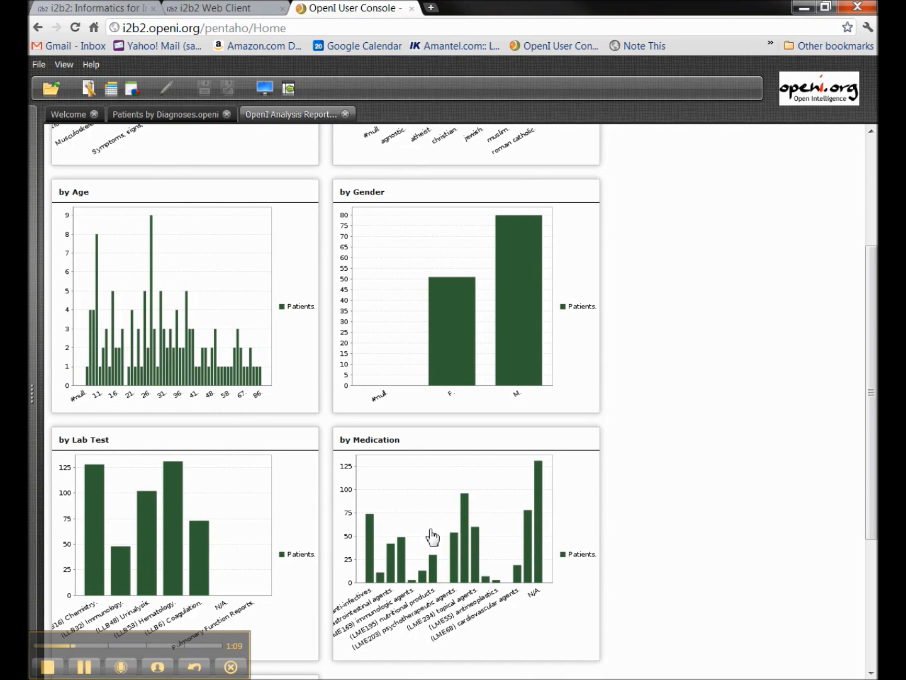
pyautogui.click(432, 536)
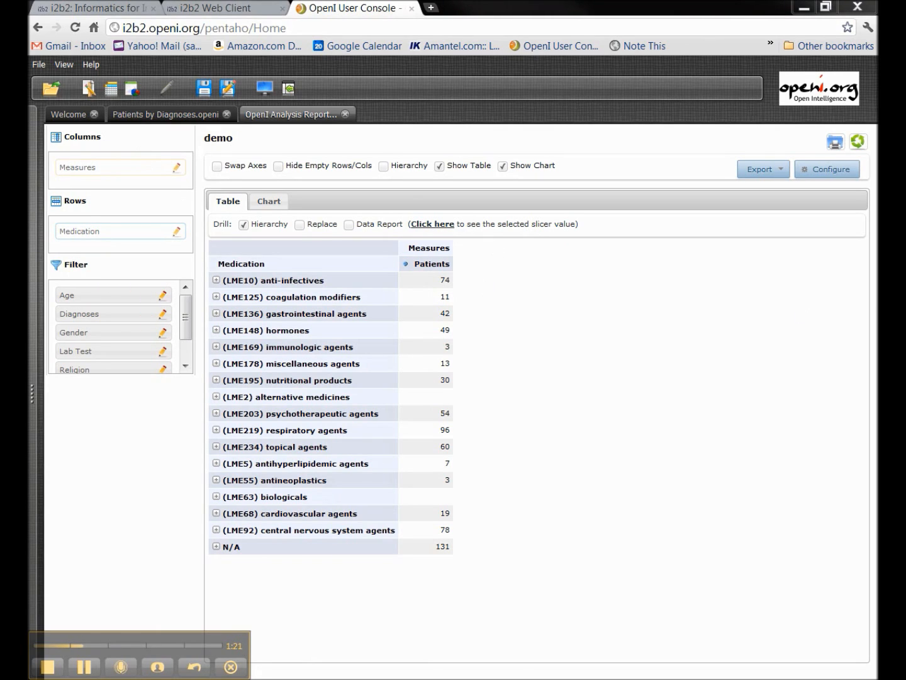
pyautogui.click(85, 115)
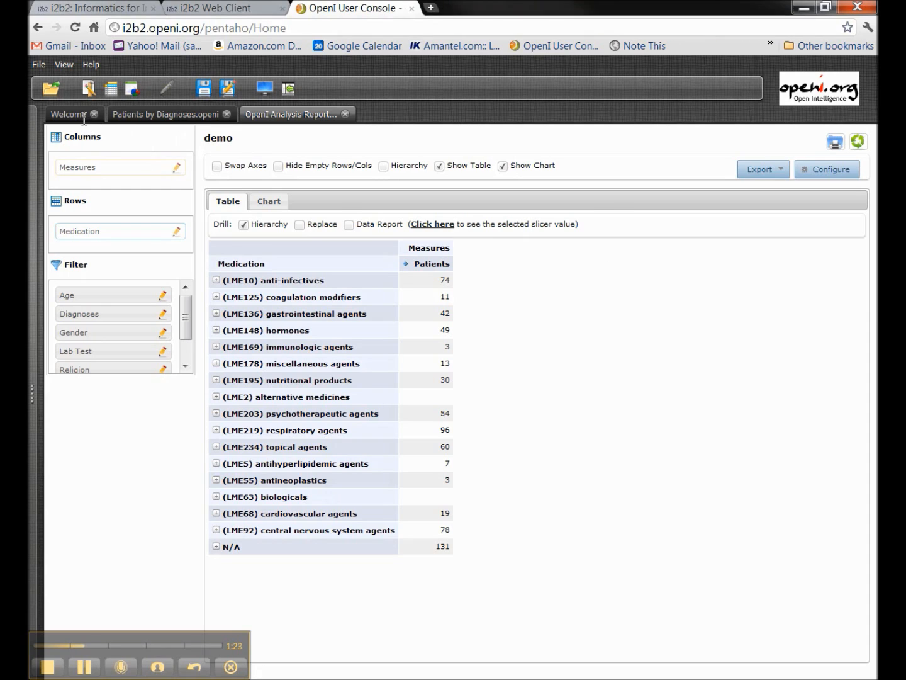